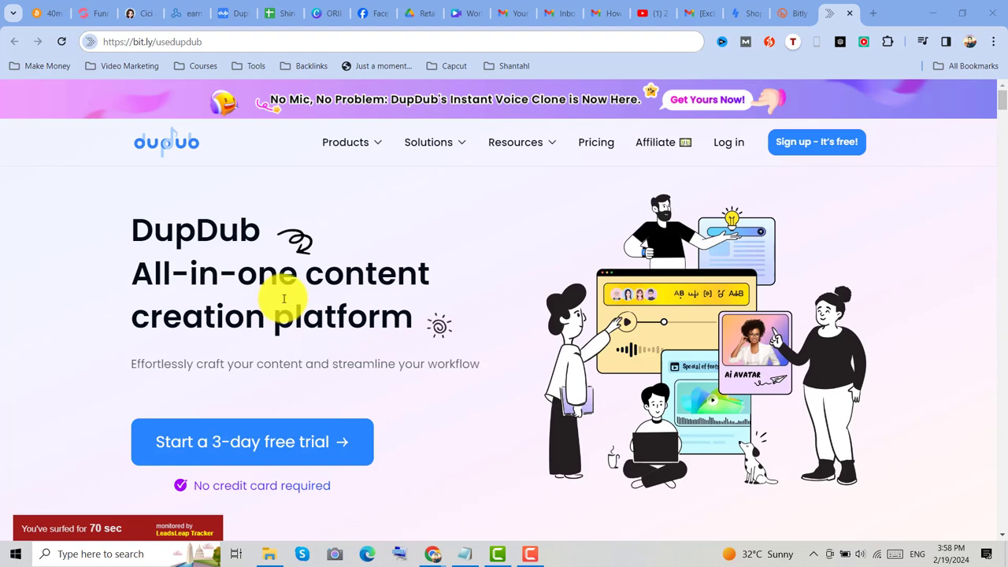
# Browse the DupDub landing page and enter the Studio Home dashboard listing the AI tools.
pyautogui.scroll(-4, 1002, 109)
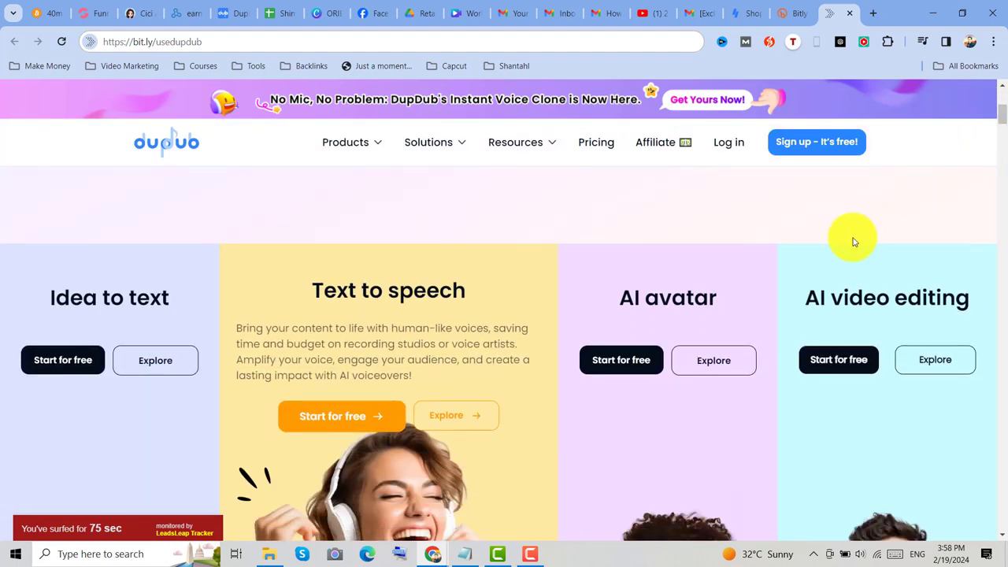
pyautogui.moveTo(716, 288)
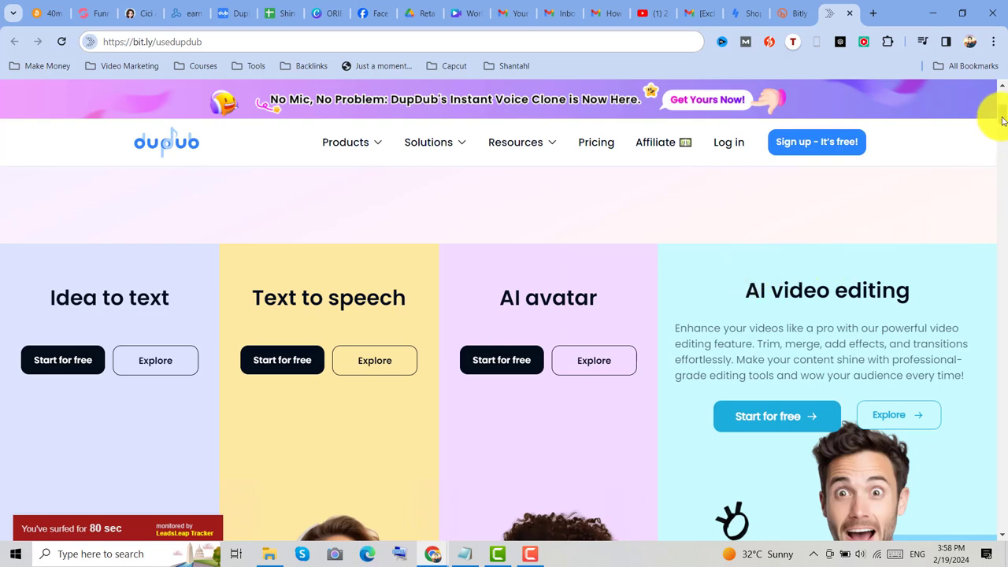
pyautogui.moveTo(1000, 111); pyautogui.dragTo(1003, 173)
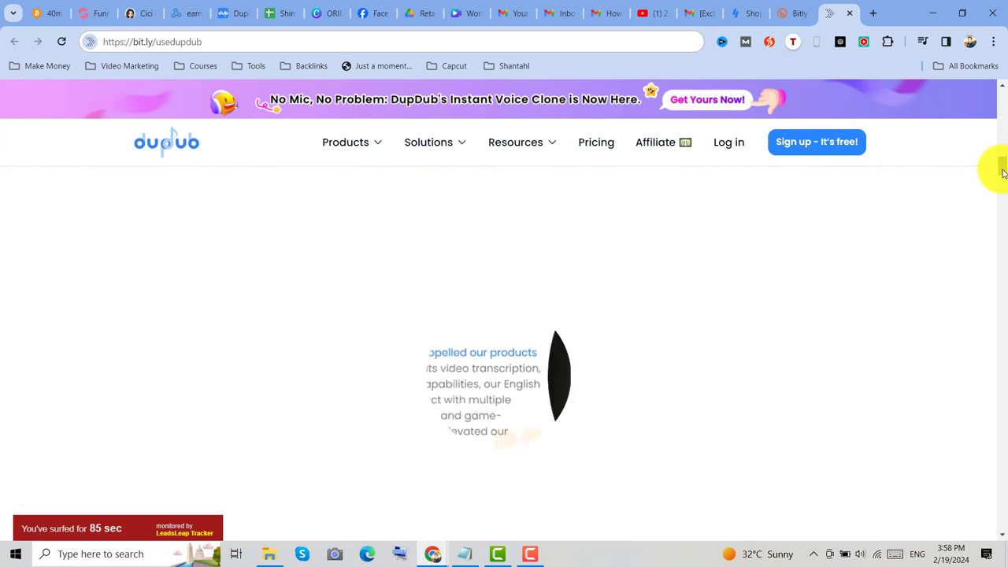
pyautogui.moveTo(1002, 173); pyautogui.dragTo(1004, 96)
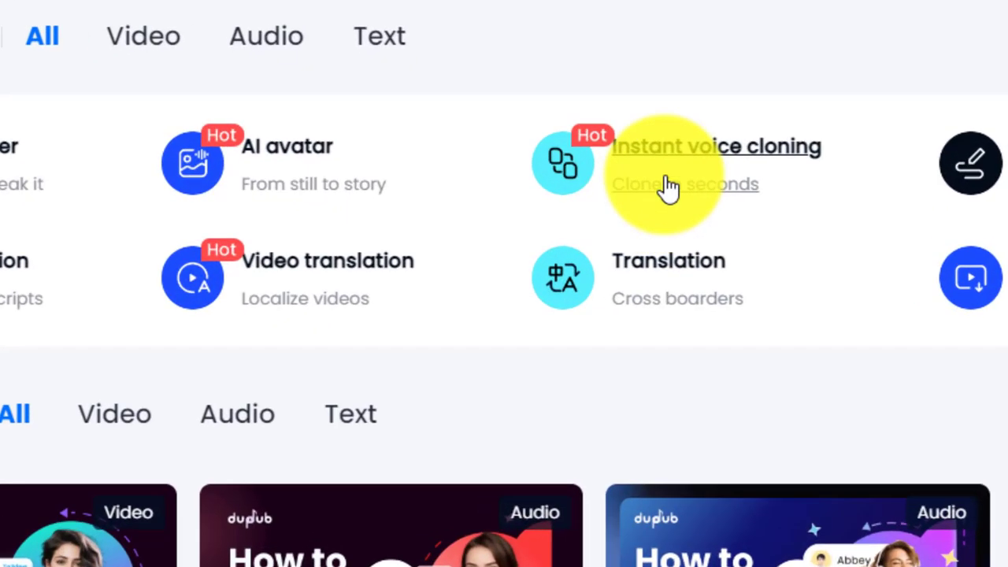
# Start an Instant voice clone and name it 'herbert voice clone'.
pyautogui.click(668, 187)
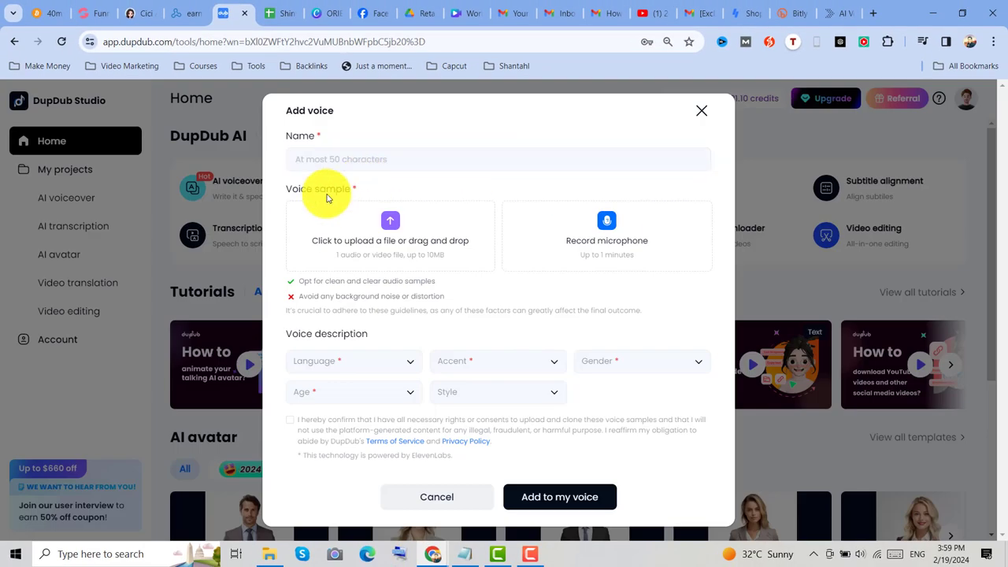
pyautogui.click(327, 160)
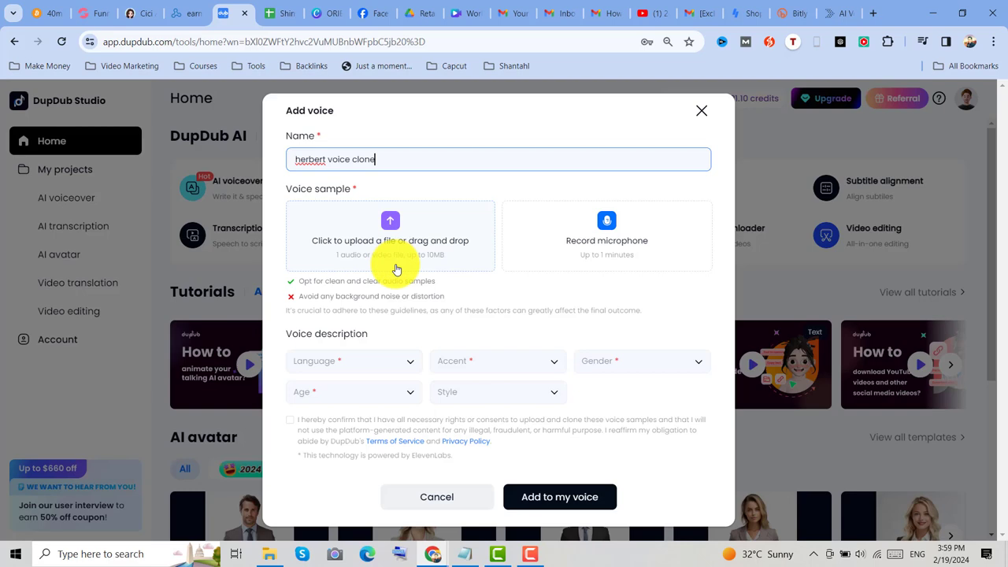
# Upload 'sample audio herbert (1) (enhanced).wav' from Downloads and play the 12-second sample.
pyautogui.click(396, 269)
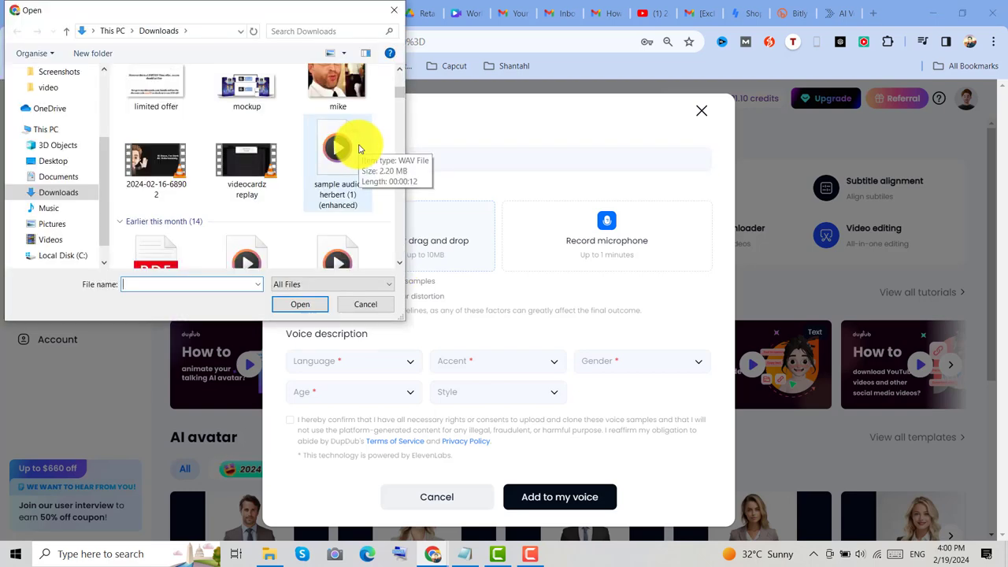
pyautogui.doubleClick(359, 149)
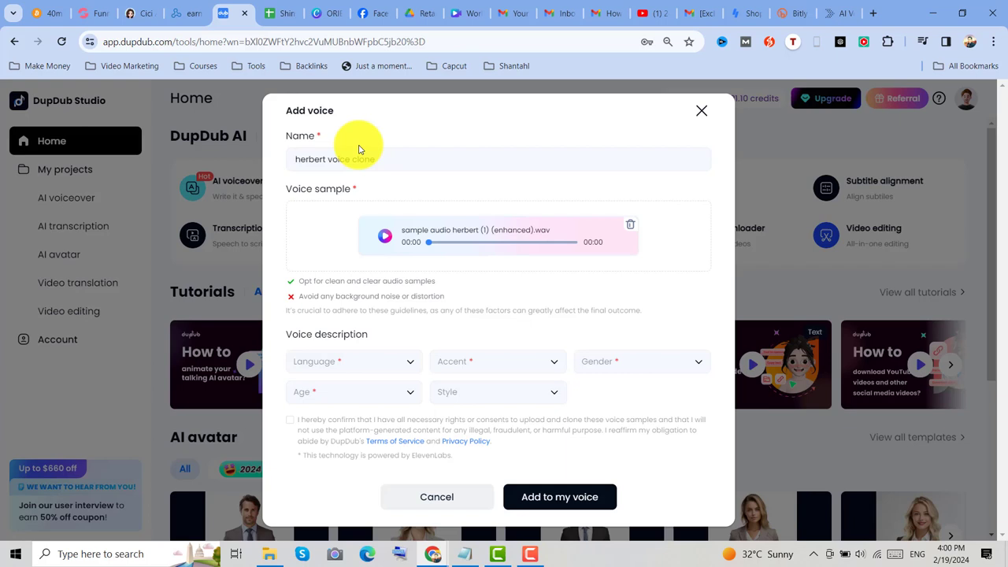
pyautogui.click(384, 236)
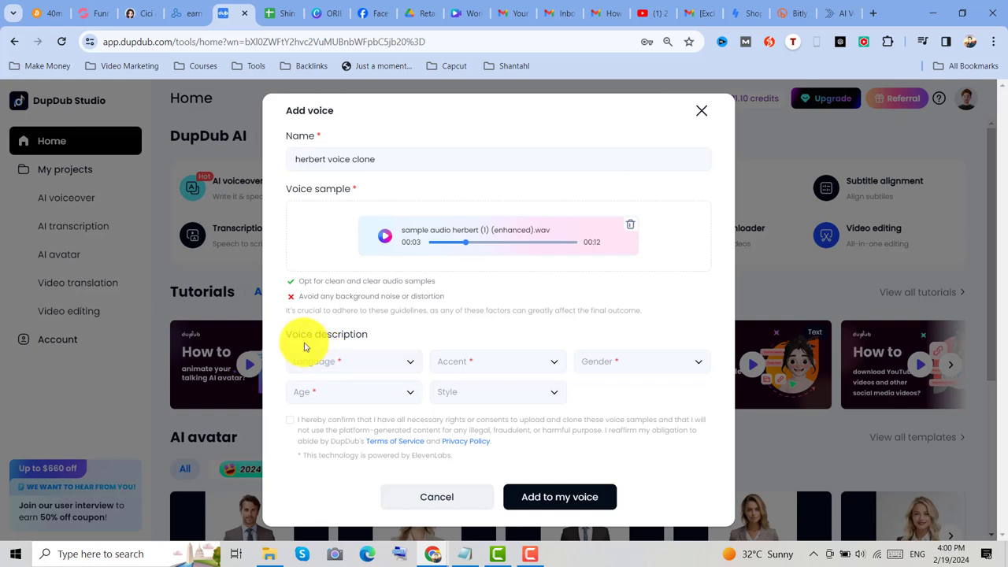
# Set the voice language to English, age group to Adults and accent to Filipino.
pyautogui.click(373, 365)
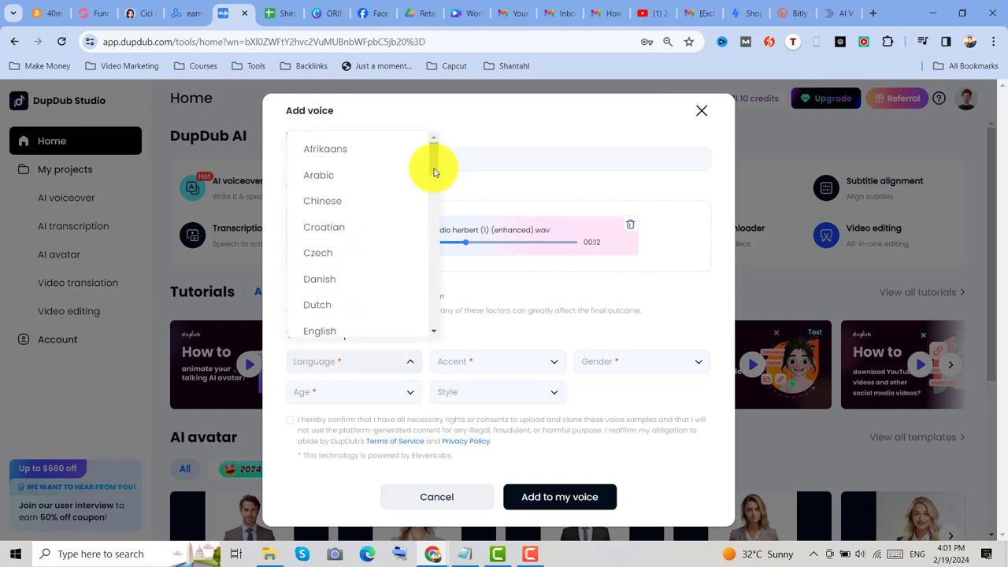
pyautogui.moveTo(434, 165); pyautogui.dragTo(433, 177)
pyautogui.click(345, 306)
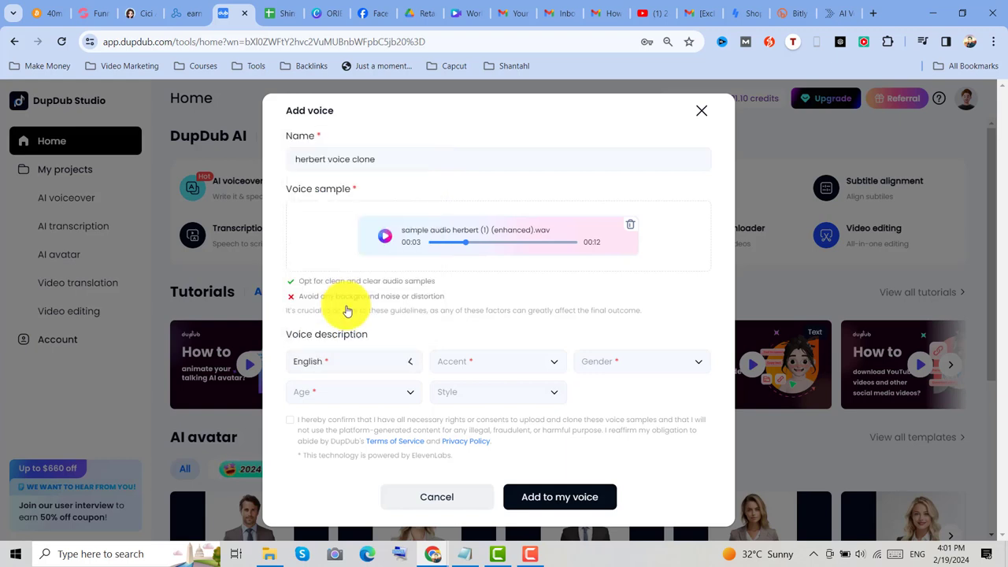
pyautogui.click(394, 395)
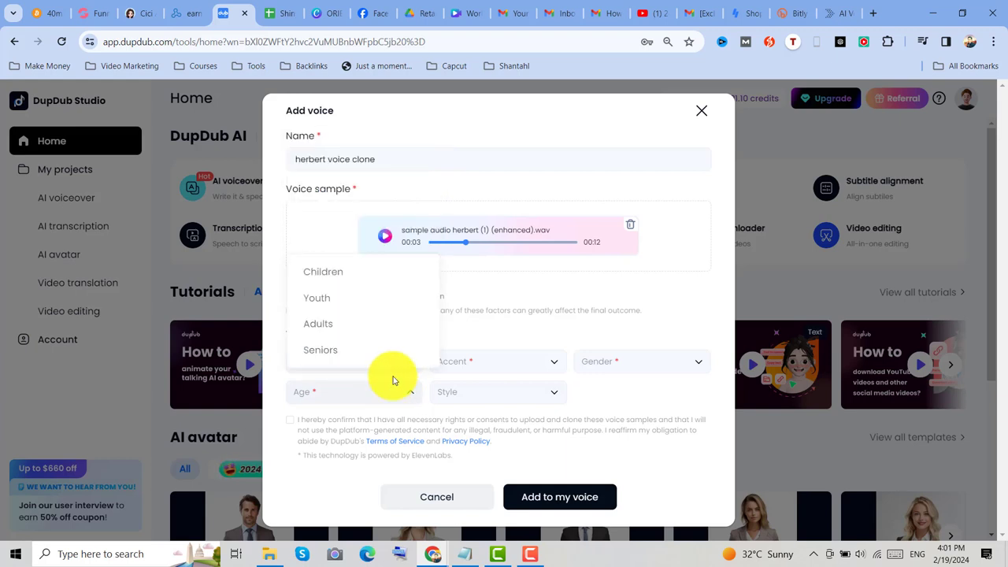
pyautogui.click(334, 323)
pyautogui.click(527, 362)
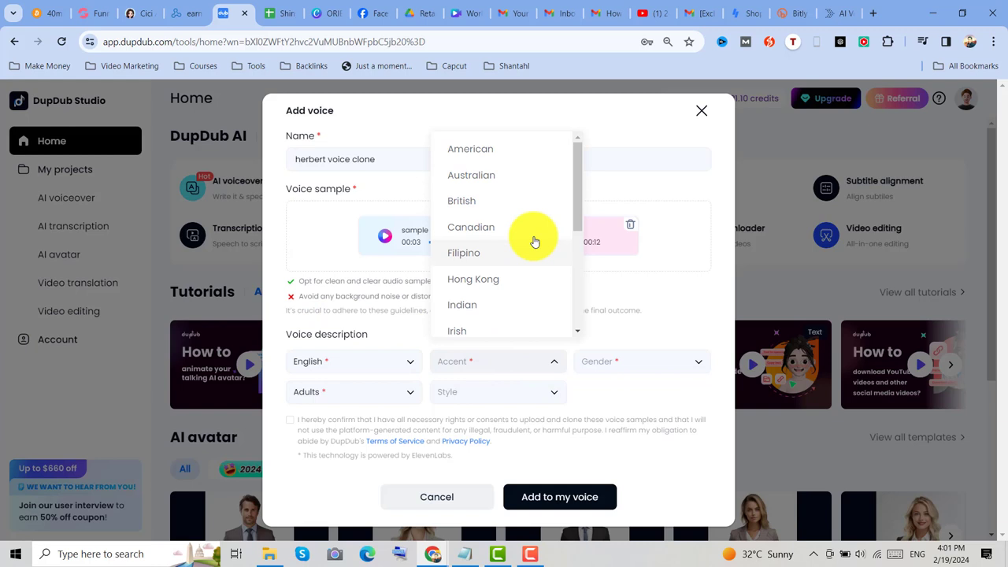
pyautogui.moveTo(577, 207); pyautogui.dragTo(576, 214)
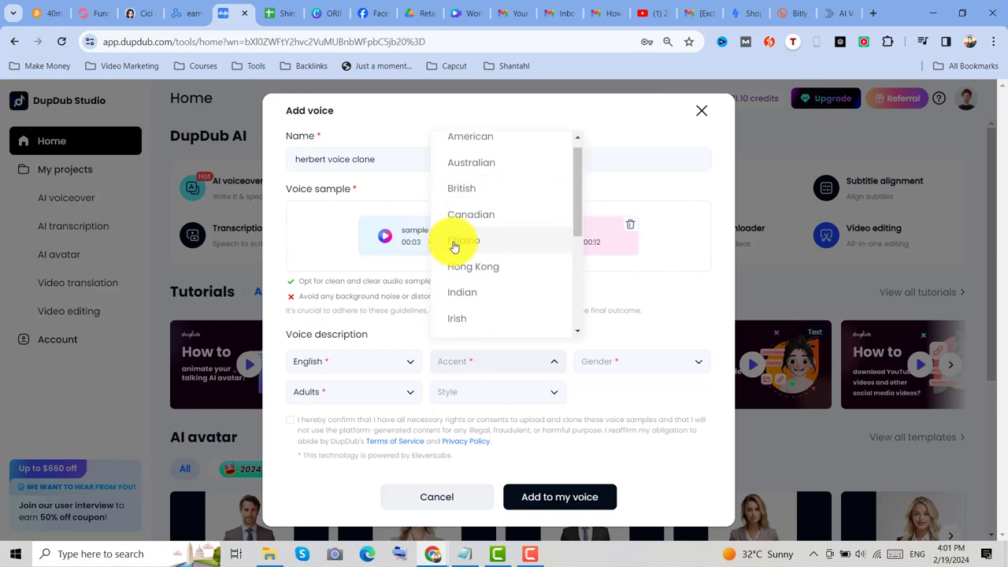
pyautogui.click(455, 248)
# Set gender to Male and style to Appealing, then confirm the cloning consent.
pyautogui.click(614, 367)
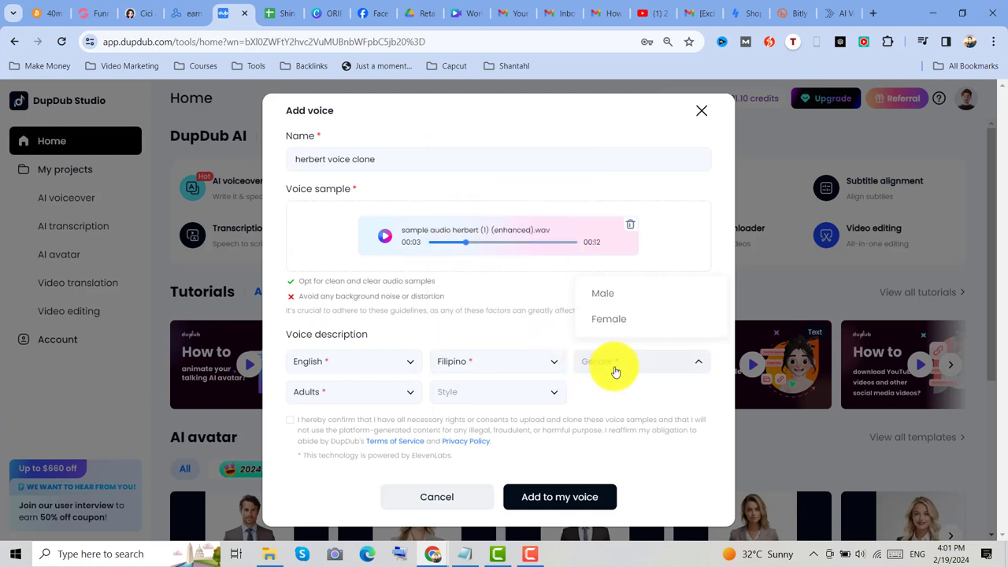
pyautogui.click(601, 299)
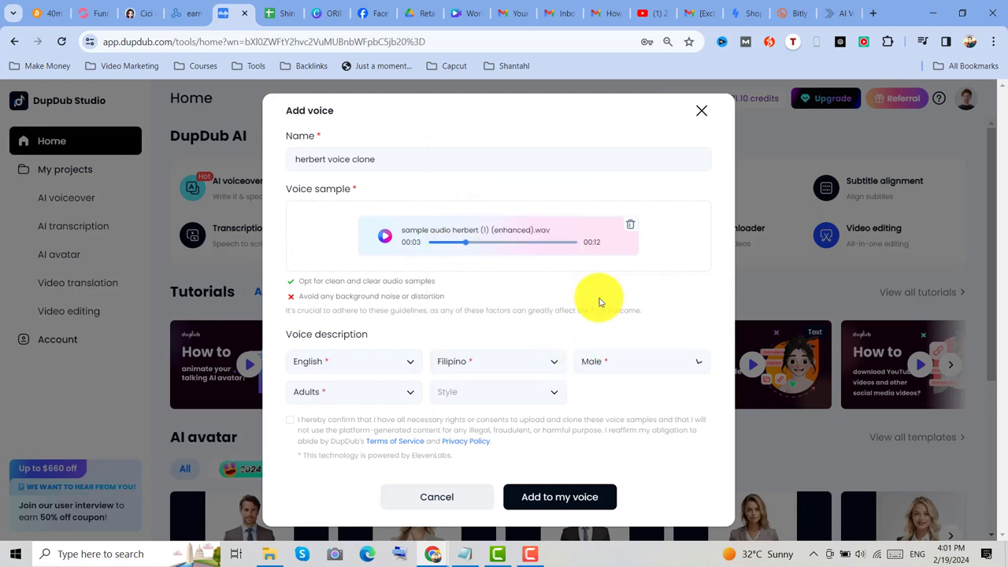
pyautogui.click(478, 396)
pyautogui.click(533, 180)
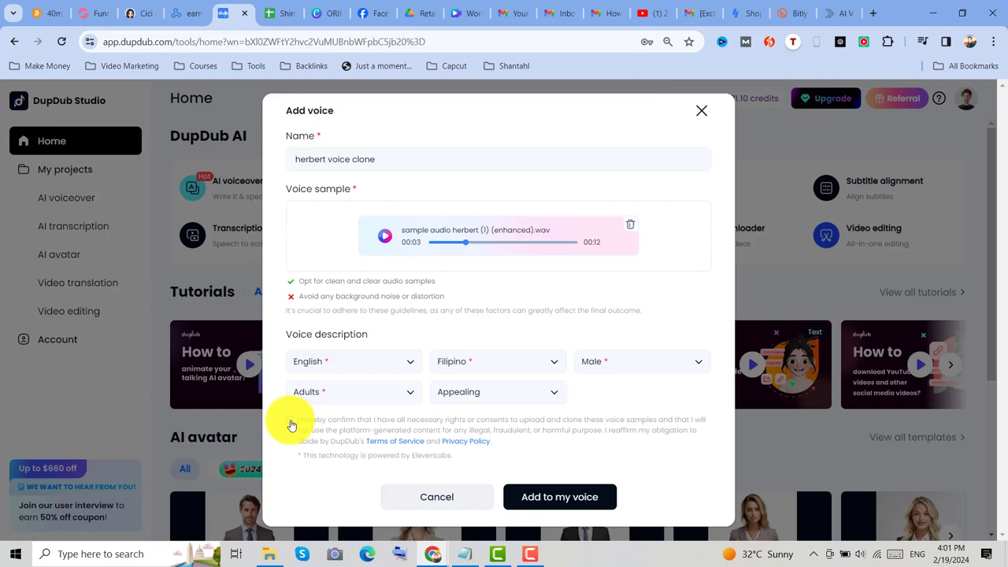
pyautogui.click(290, 422)
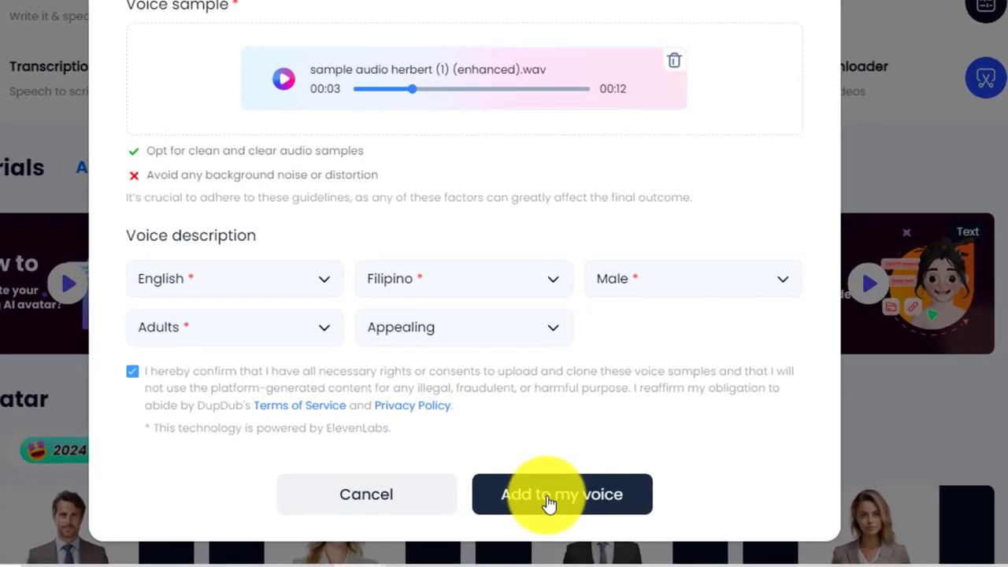
# Save herbert voice clone and apply it as the speaker of a new voiceover project.
pyautogui.click(551, 497)
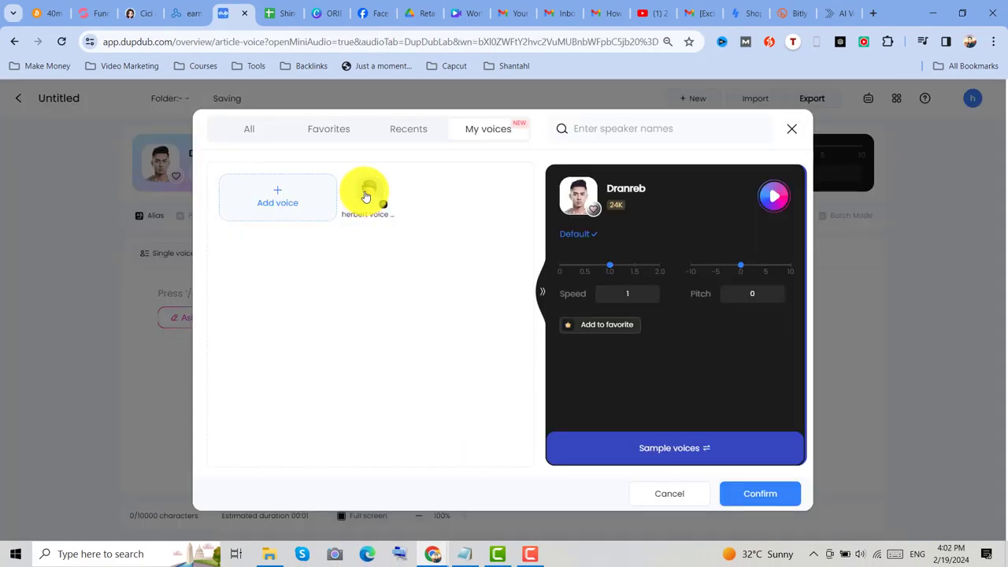
pyautogui.click(367, 196)
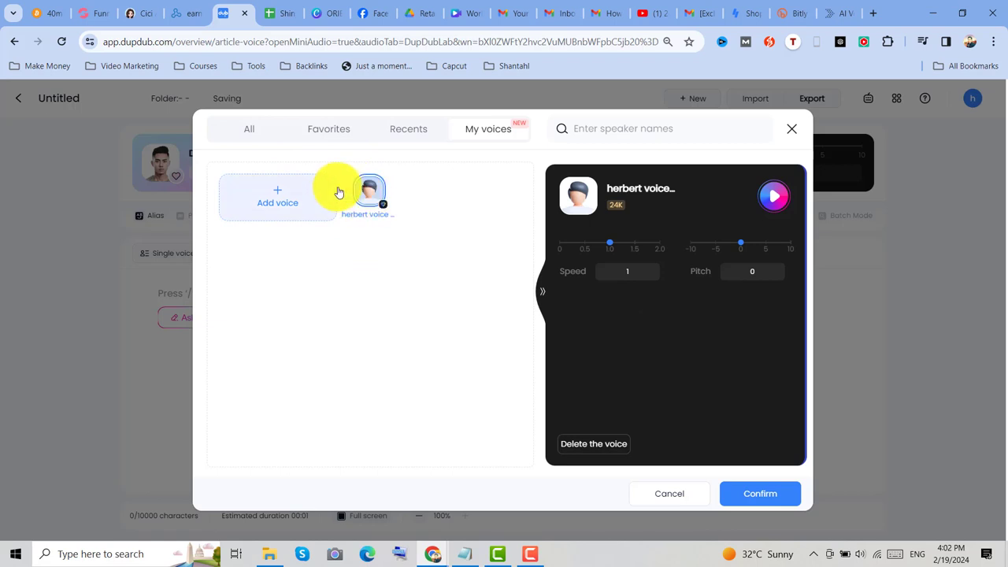
pyautogui.click(758, 495)
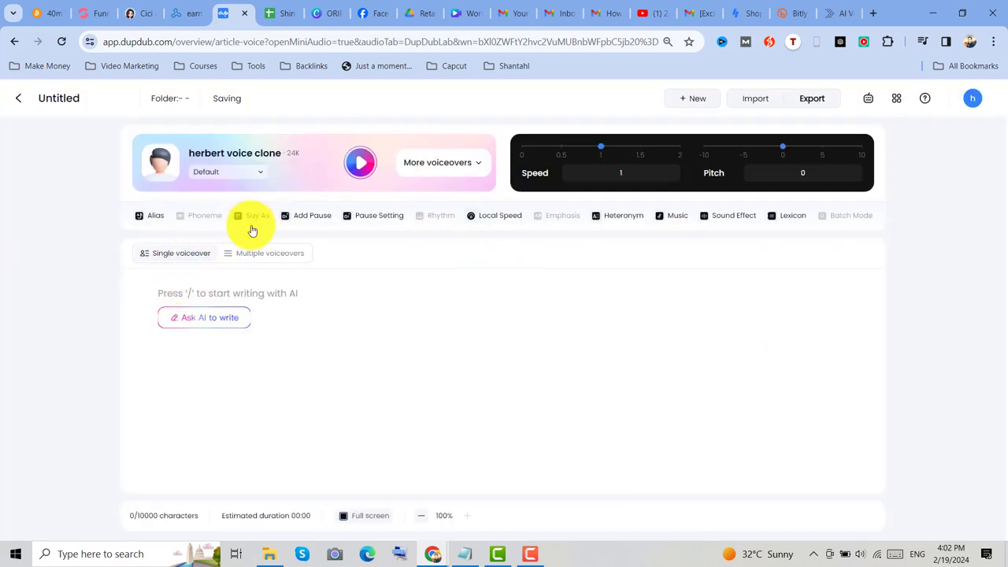
pyautogui.click(134, 13)
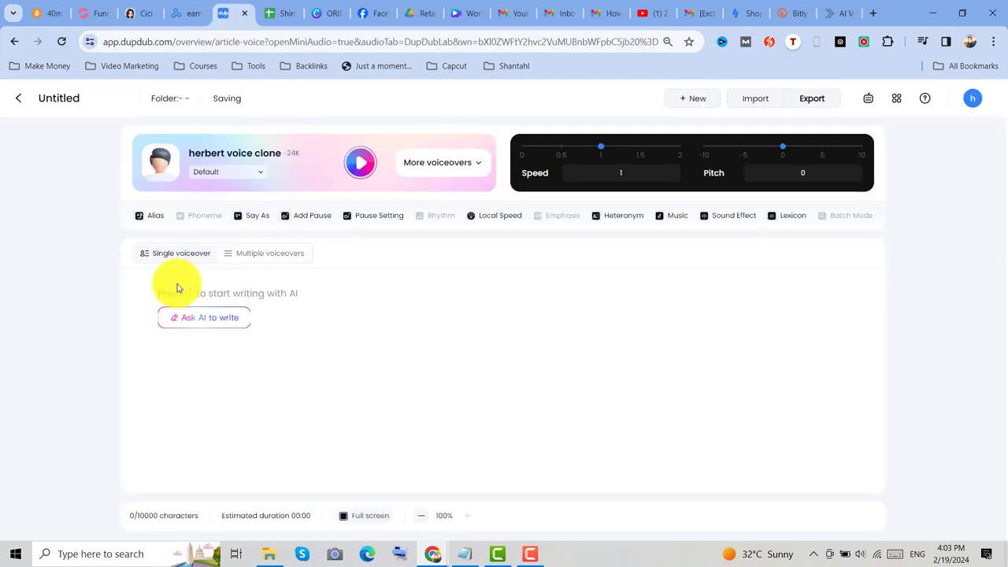
# Paste the 315-character 'Hey there!' intro script into the empty voiceover editor.
pyautogui.rightClick(171, 286)
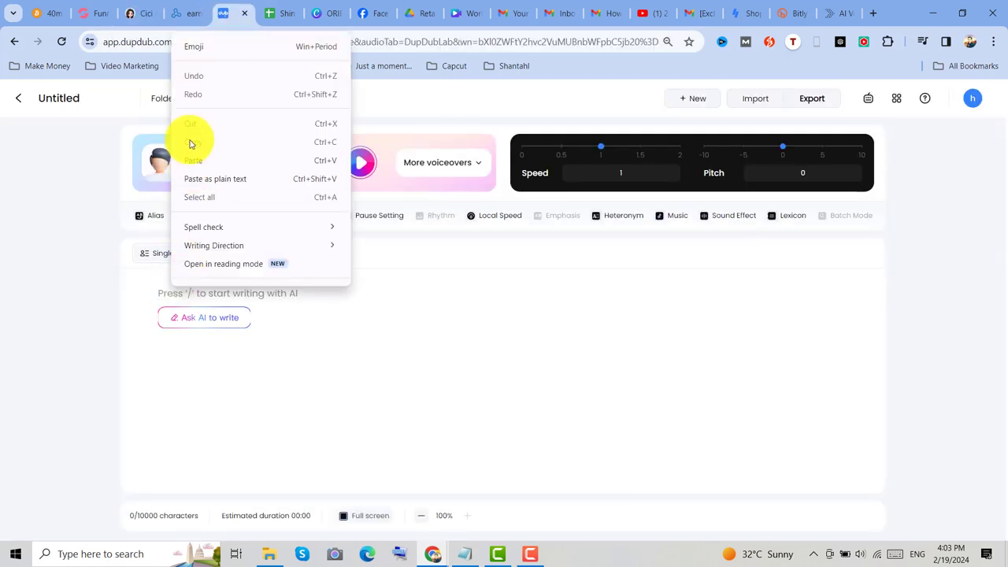
pyautogui.click(192, 158)
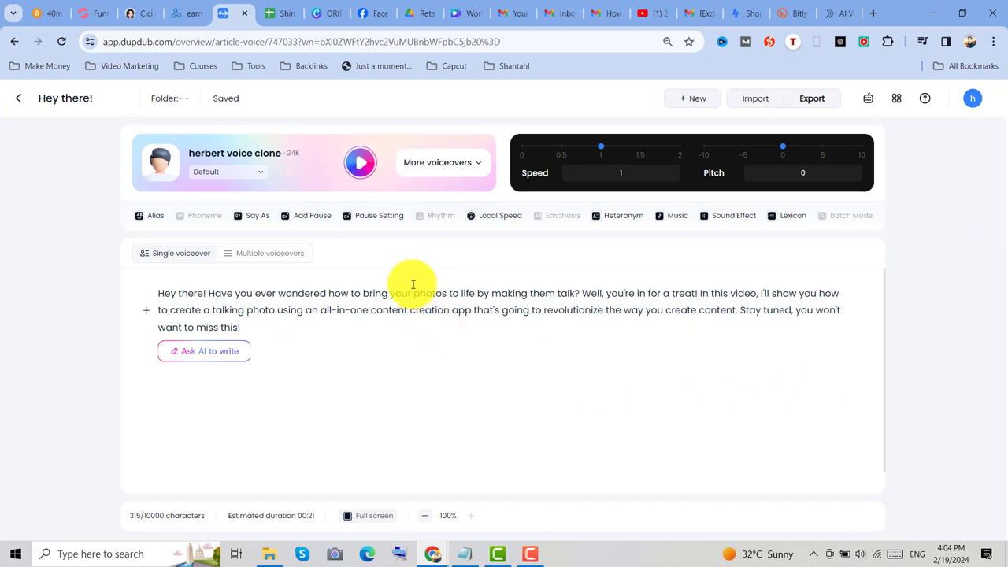
# Rename the project title to 'herbert intro for dupdub', correcting a typo.
pyautogui.click(815, 98)
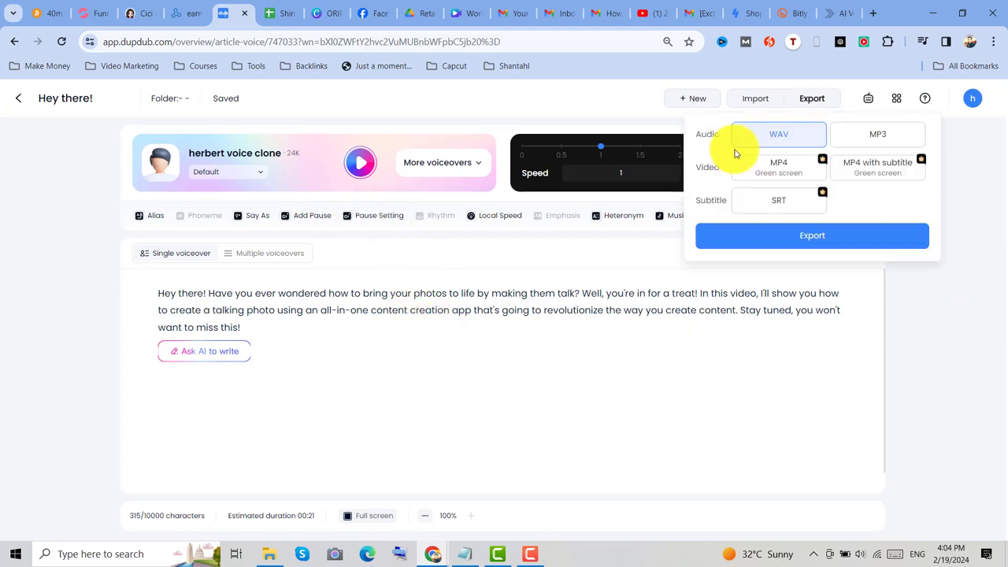
pyautogui.click(865, 143)
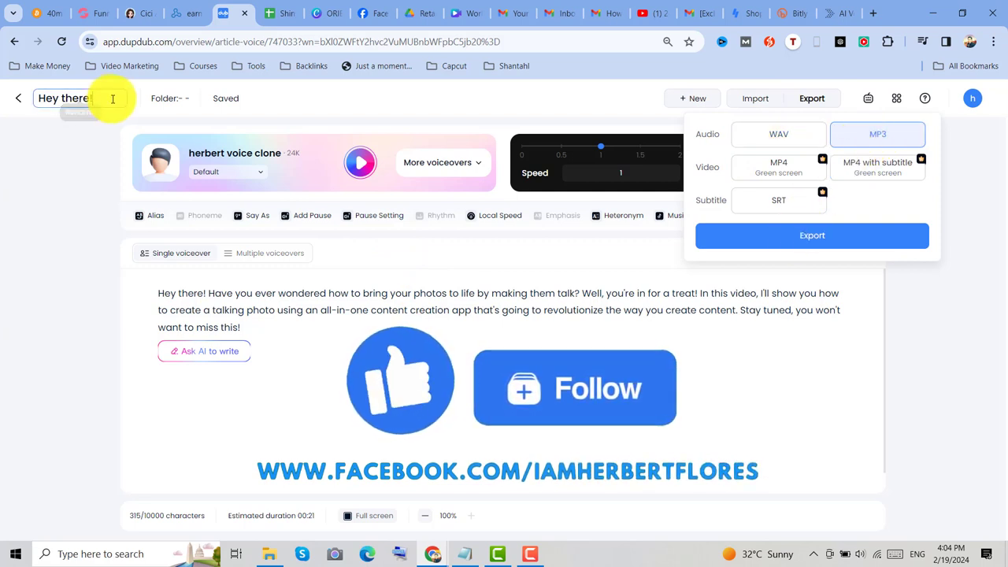
pyautogui.moveTo(113, 99); pyautogui.dragTo(23, 100)
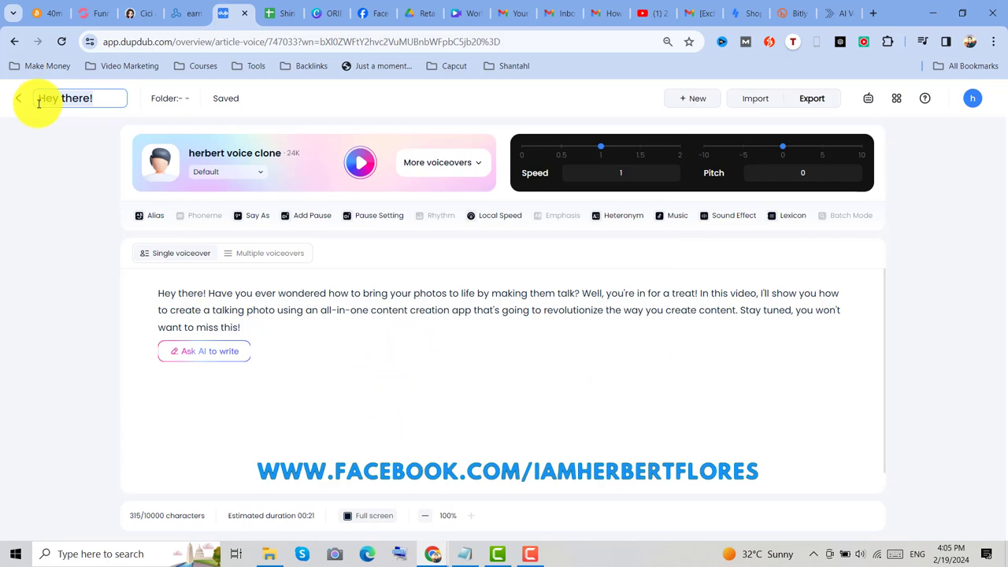
pyautogui.write('herbert intro for dupdunb')
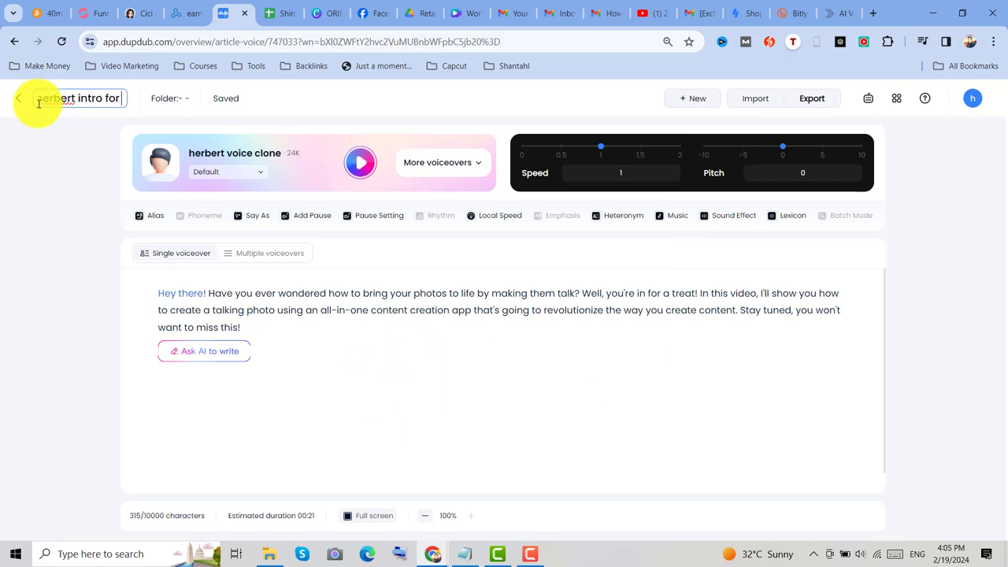
pyautogui.press('BackSpace')
pyautogui.press('BackSpace')
pyautogui.write('b')
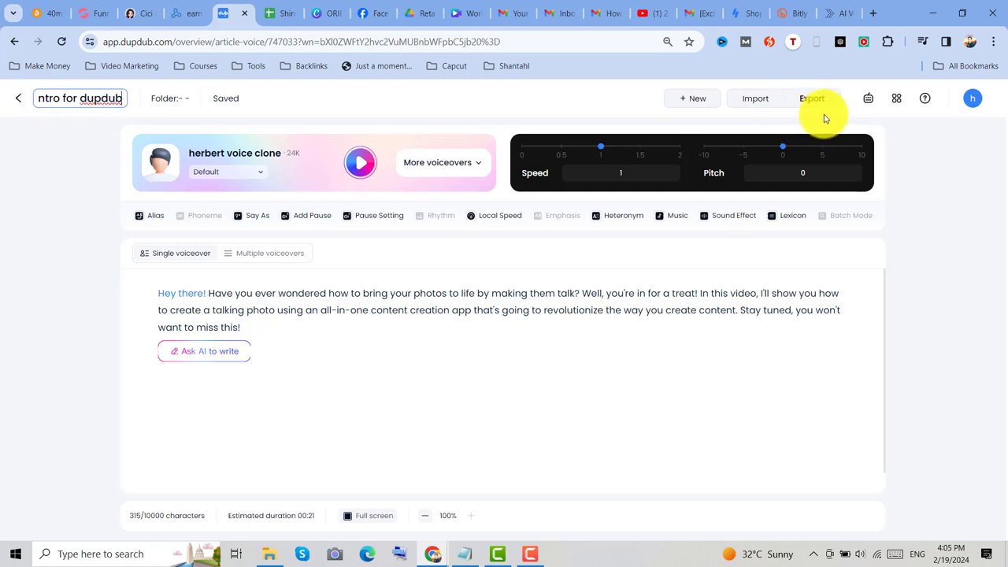
# Start an MP3 export, showing the 315-character, 0.42-credit checklist.
pyautogui.click(816, 101)
pyautogui.click(861, 140)
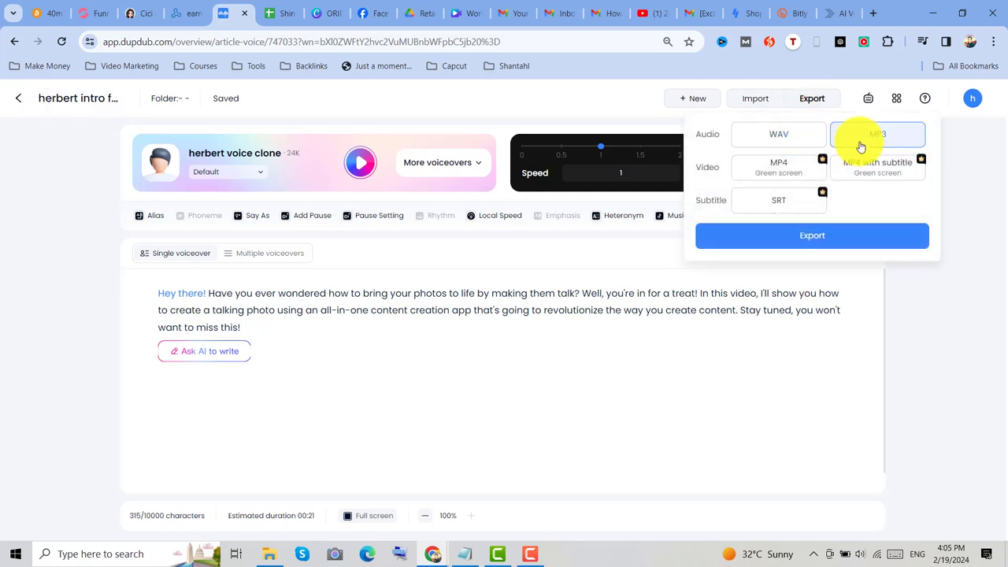
pyautogui.click(823, 245)
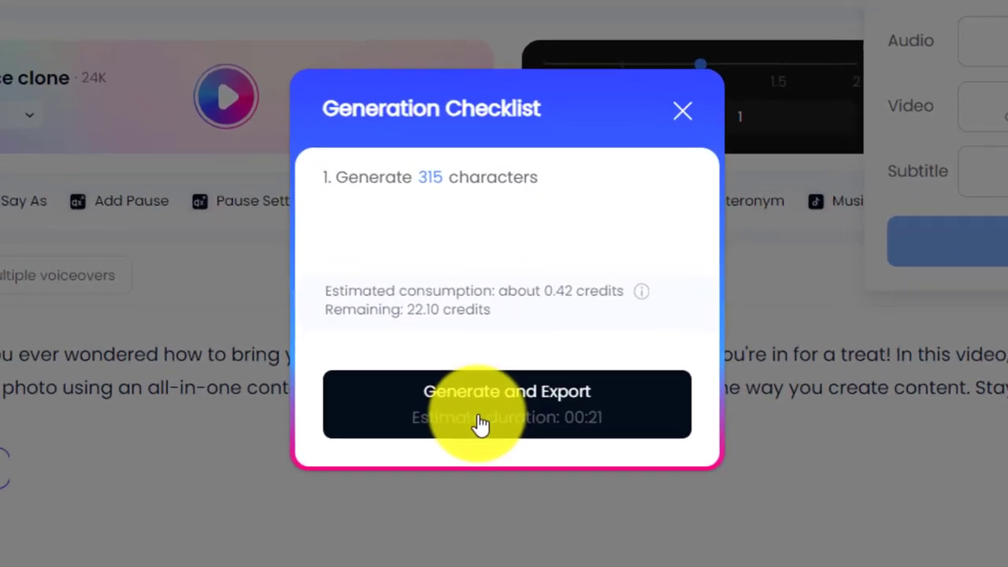
# Generate and export the voiceover, confirming herbert intro for dupdub.mp3 (135 KB) downloaded.
pyautogui.click(482, 345)
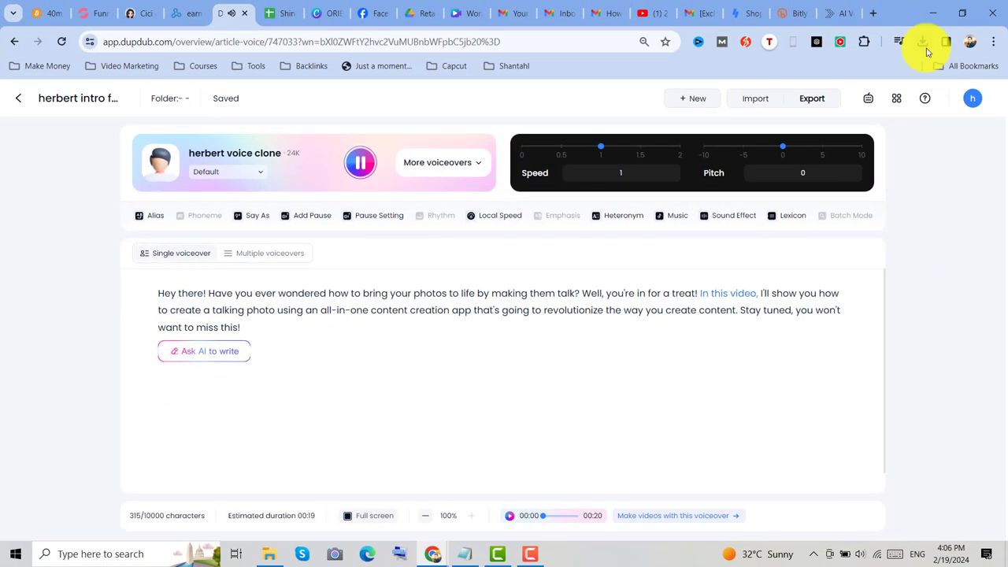
pyautogui.click(924, 43)
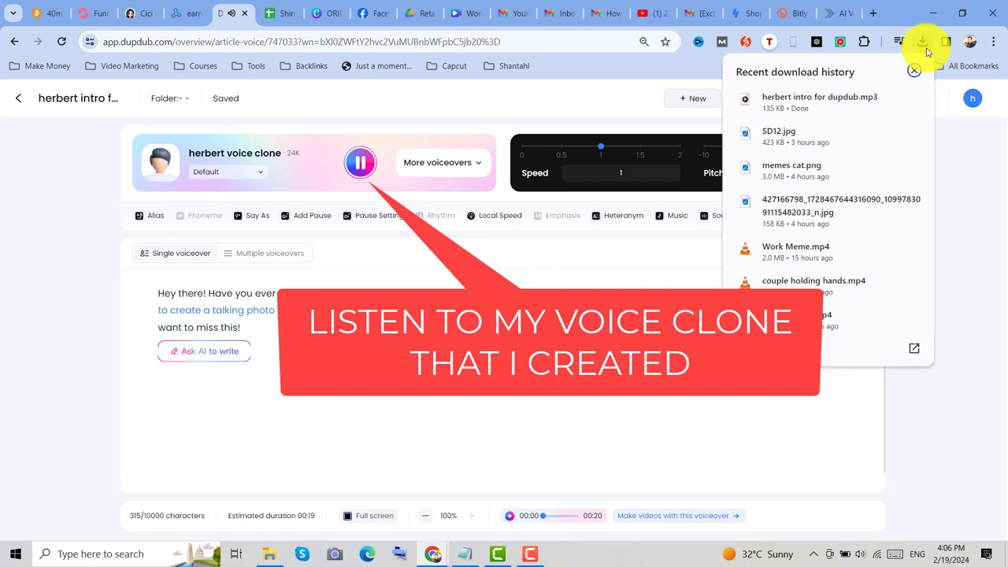
pyautogui.click(914, 70)
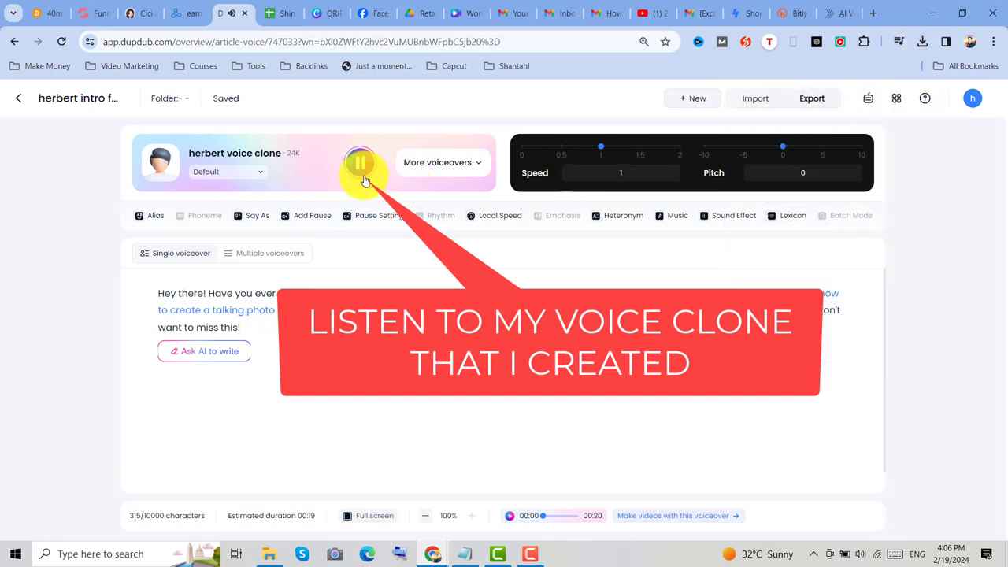